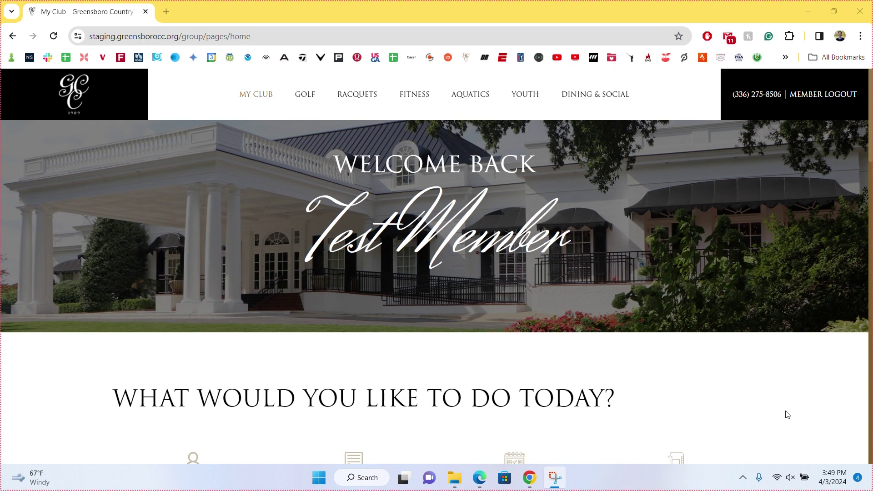
- Go to GOLF > Reserve Golf Starting Time to reach the tee time booking page
scroll(788, 415, "down", 5)
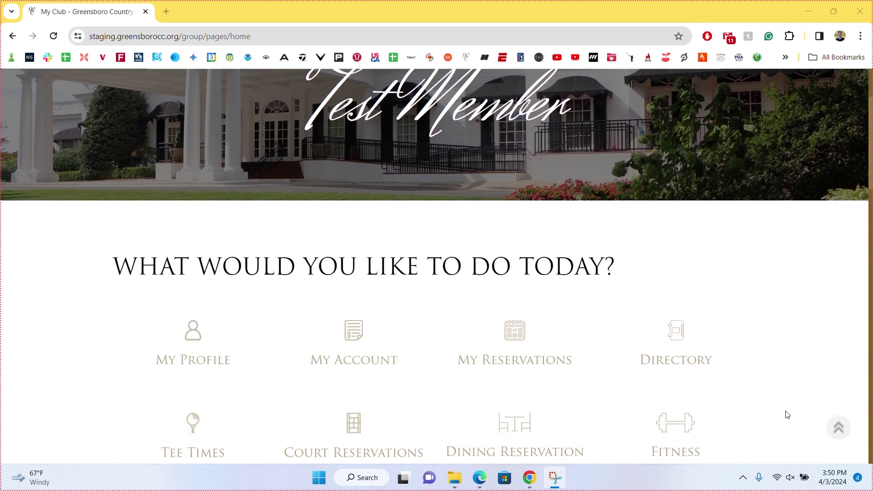
scroll(788, 415, "up", 5)
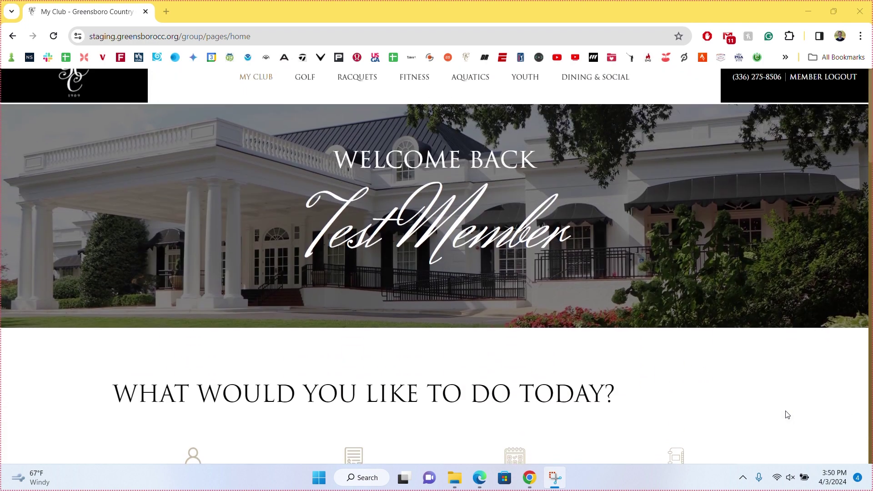
scroll(788, 414, "down", 2)
scroll(787, 415, "down", 4)
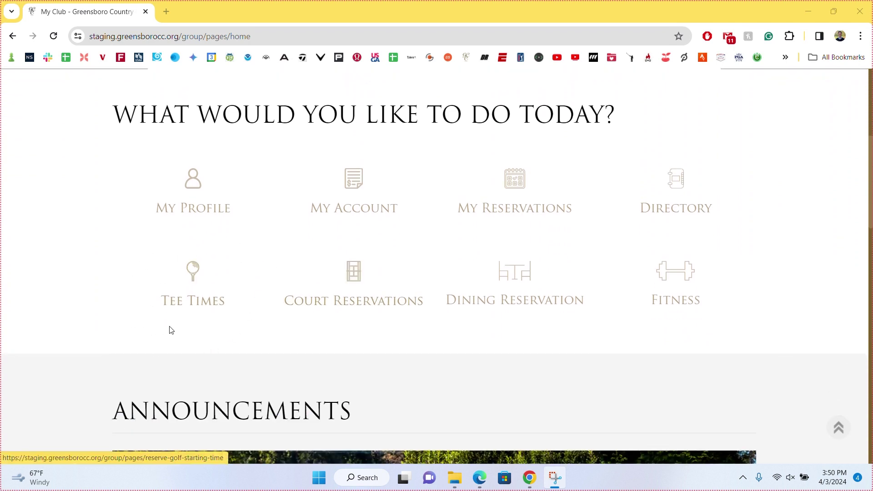
left_click(195, 292)
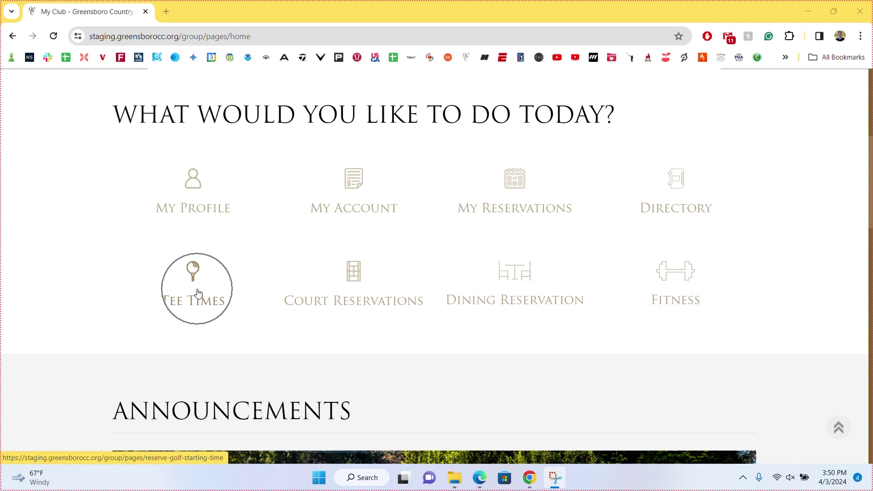
scroll(198, 293, "up", 5)
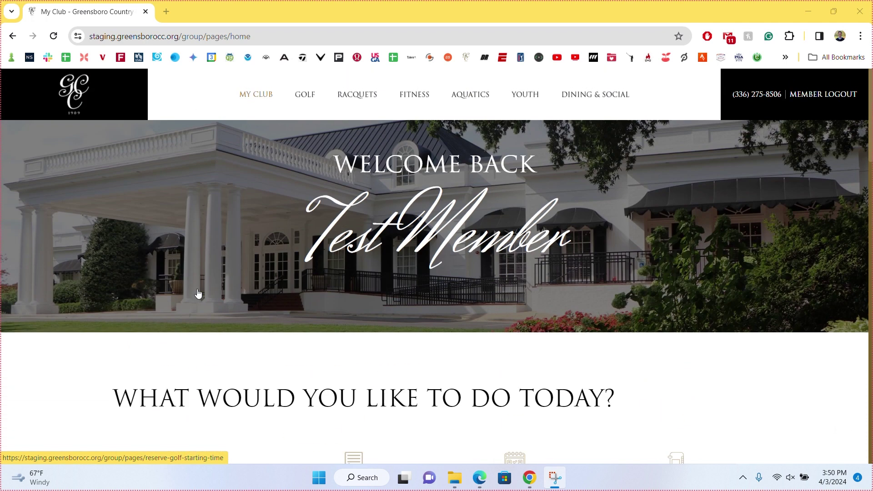
left_click(308, 98)
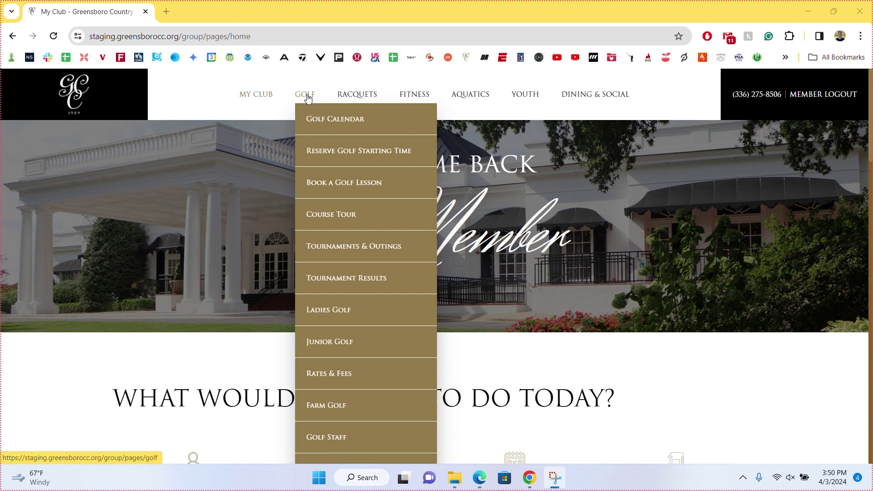
left_click(337, 164)
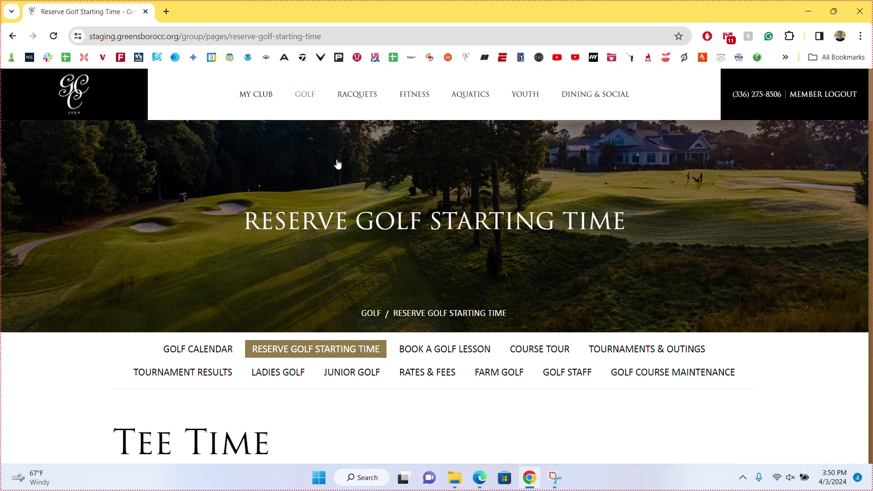
- Add The Farm to Select Course(s) so tee times for both courses are listed
scroll(151, 307, "down", 3)
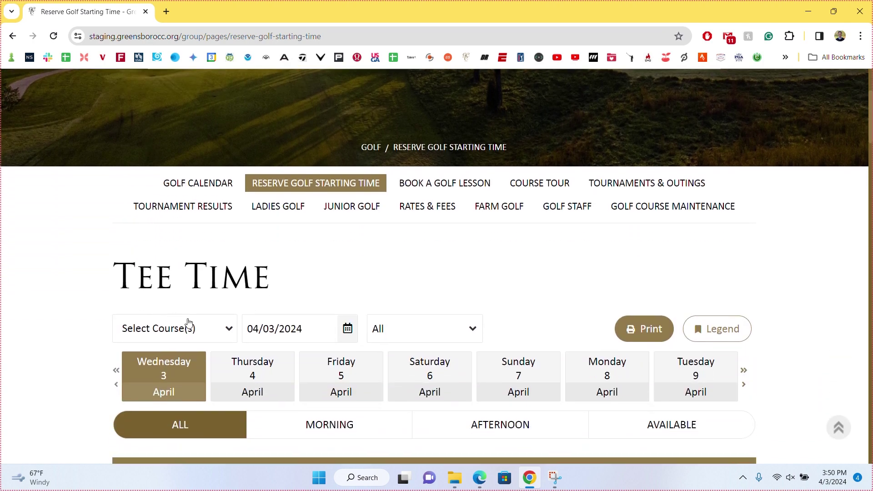
left_click(230, 336)
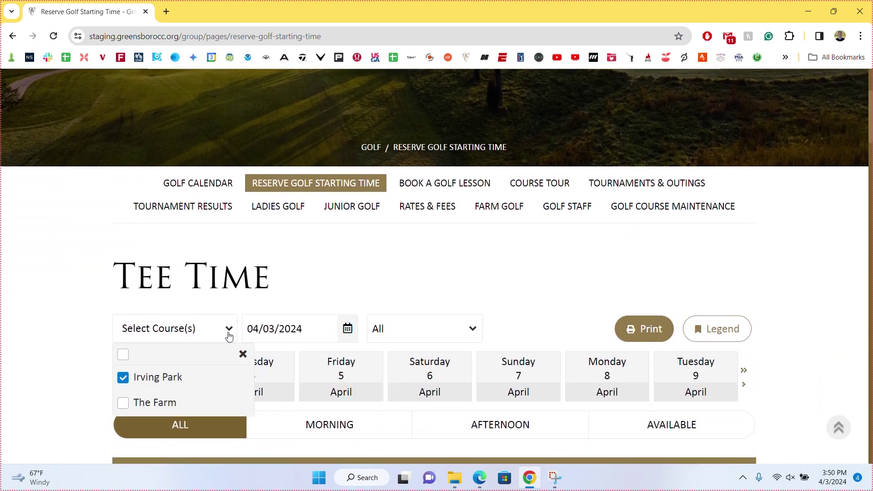
left_click(122, 403)
left_click(58, 391)
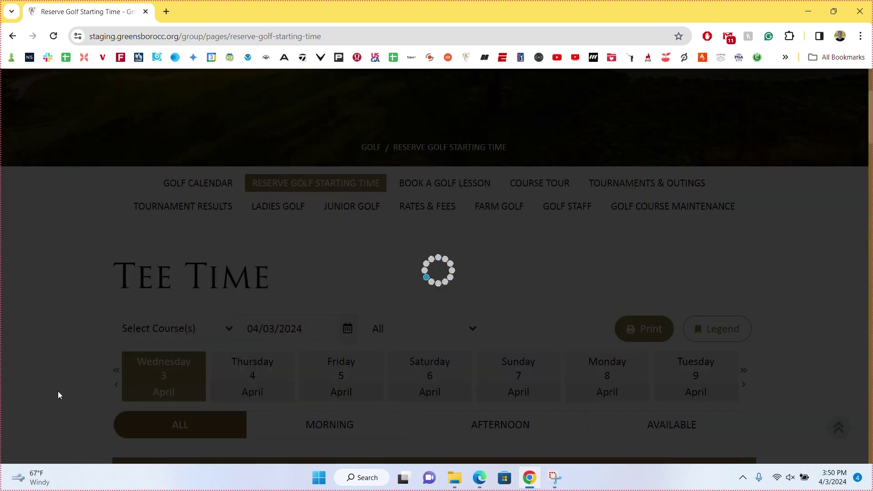
- Review the April 3 tee time lists and bring up the date calendar
scroll(58, 394, "down", 3)
scroll(59, 394, "down", 2)
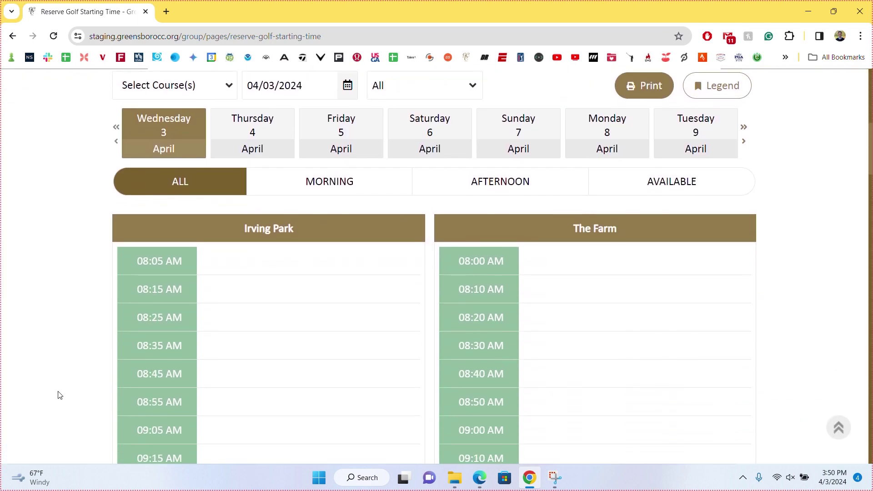
scroll(58, 395, "up", 2)
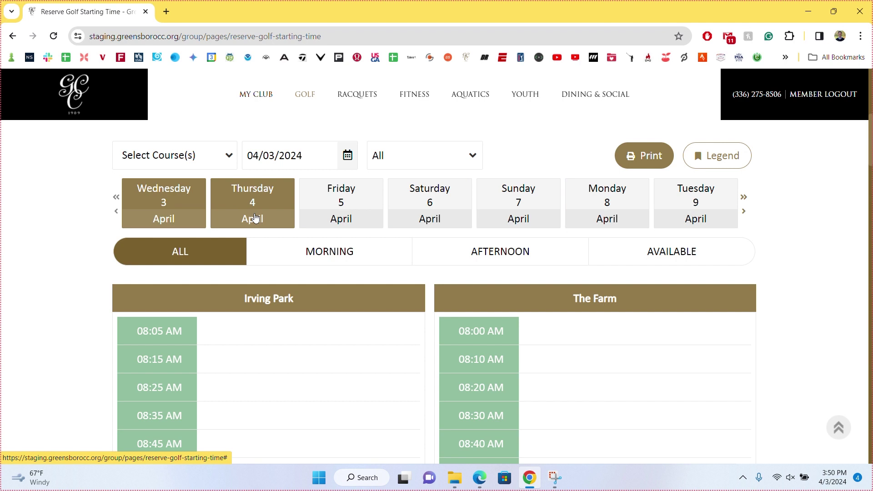
left_click(346, 155)
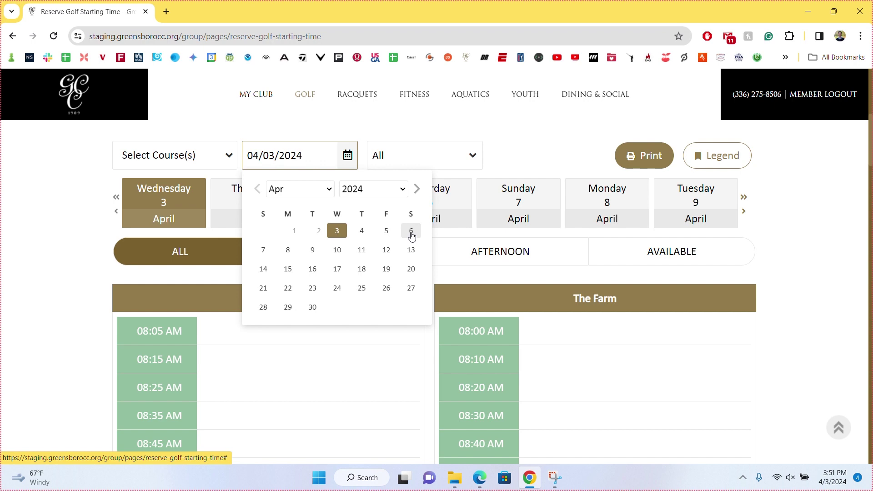
- Pick Saturday, April 6 from the calendar and look over the refreshed tee times
left_click(411, 233)
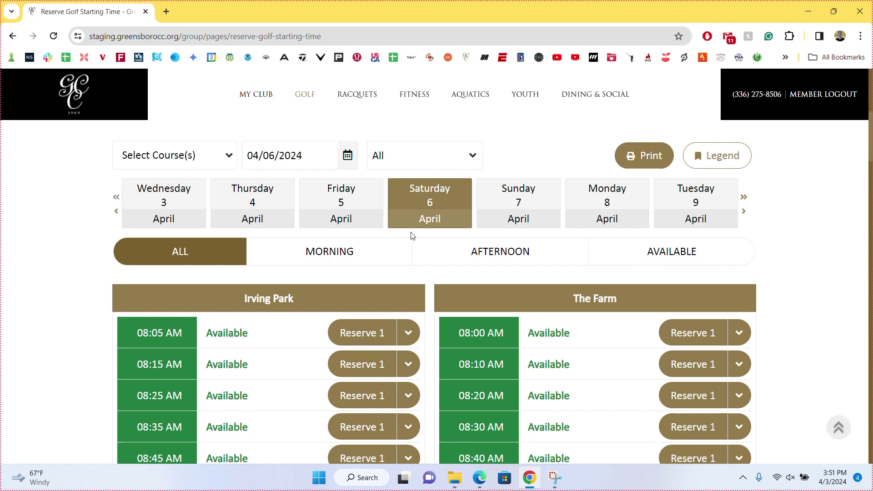
scroll(806, 337, "down", 3)
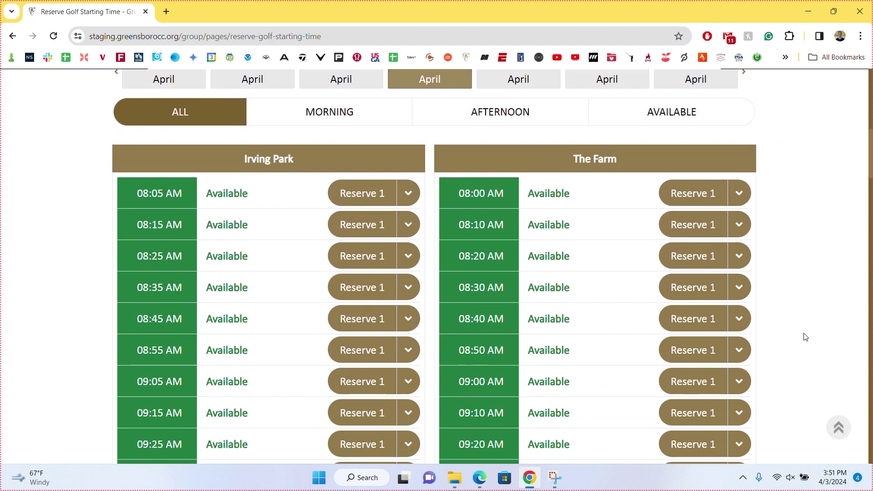
scroll(806, 337, "down", 3)
scroll(806, 336, "down", 7)
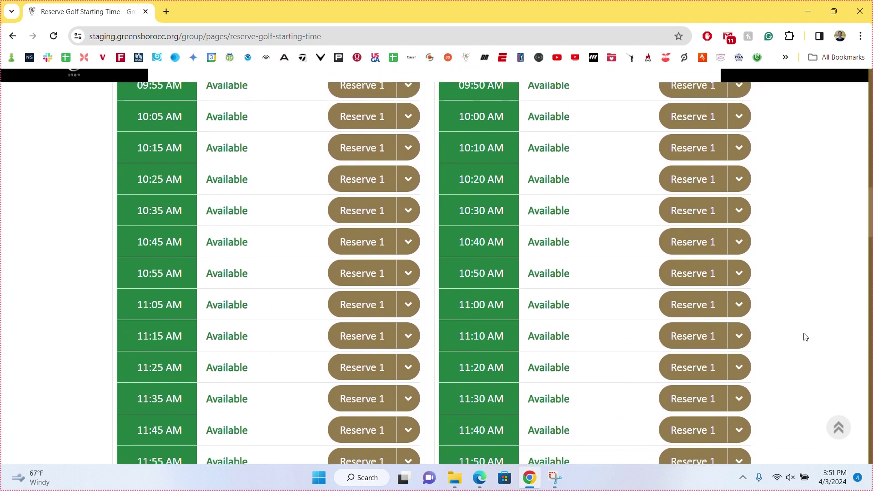
scroll(806, 337, "up", 7)
scroll(806, 336, "up", 3)
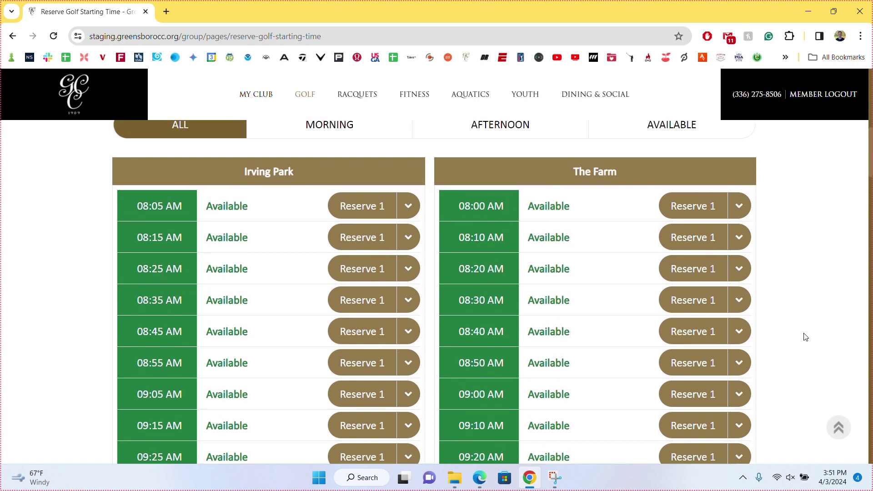
- Scroll to The Farm column and check the 08:50 AM player-count choices
scroll(803, 378, "down", 1)
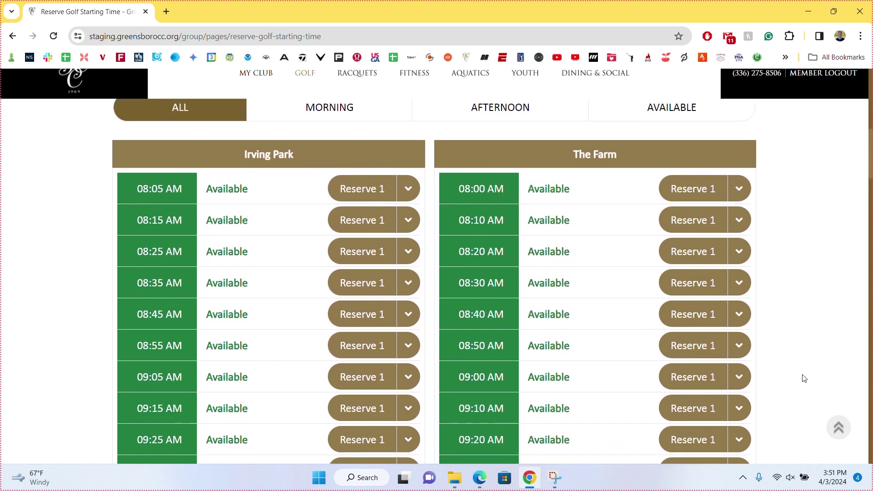
scroll(803, 379, "down", 2)
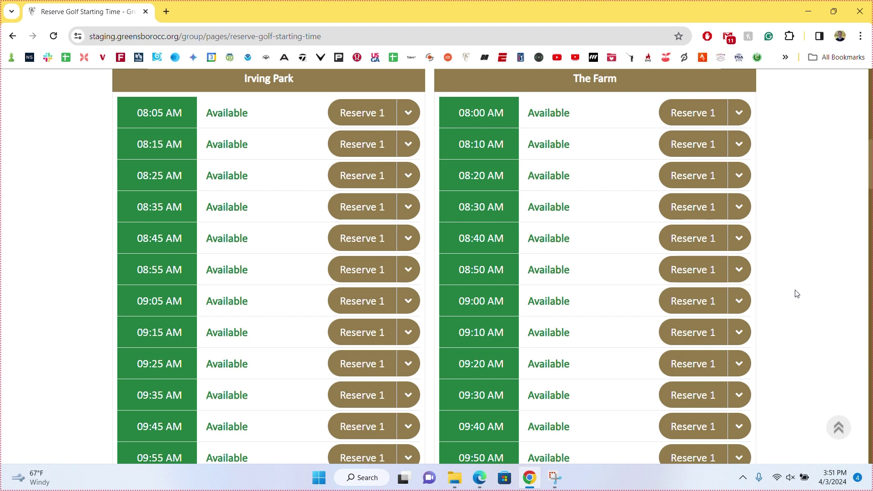
left_click(744, 274)
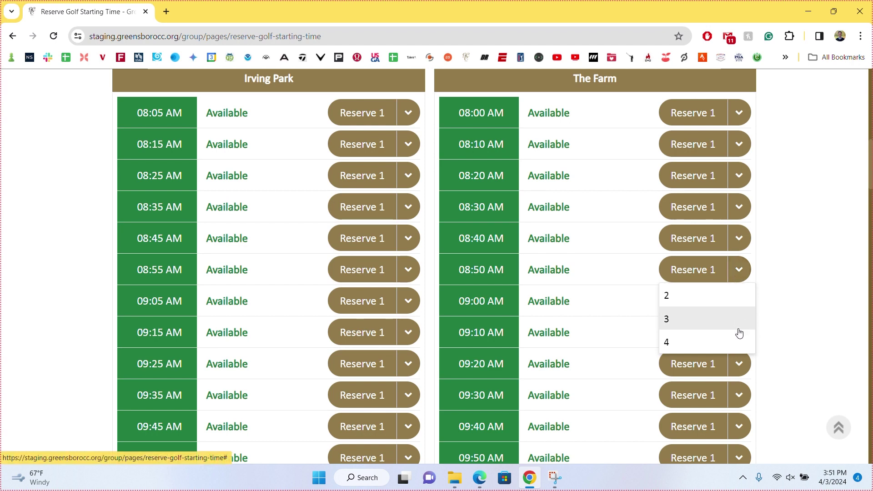
left_click(799, 277)
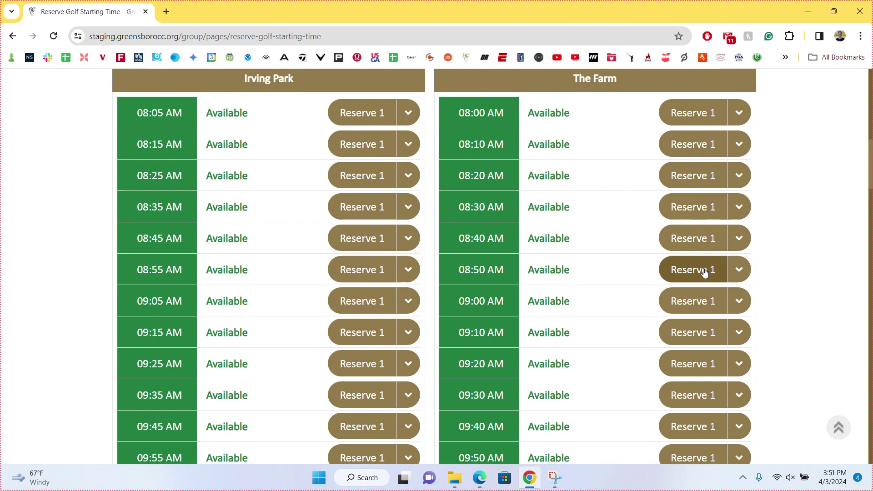
- Reserve The Farm's 09:00 AM slot and add the member matching 'corrfwe' as second player
left_click(699, 308)
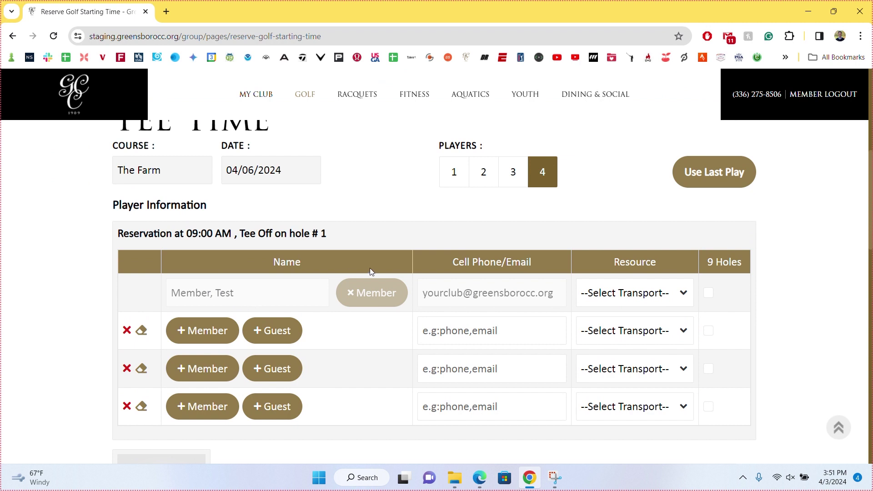
left_click(190, 332)
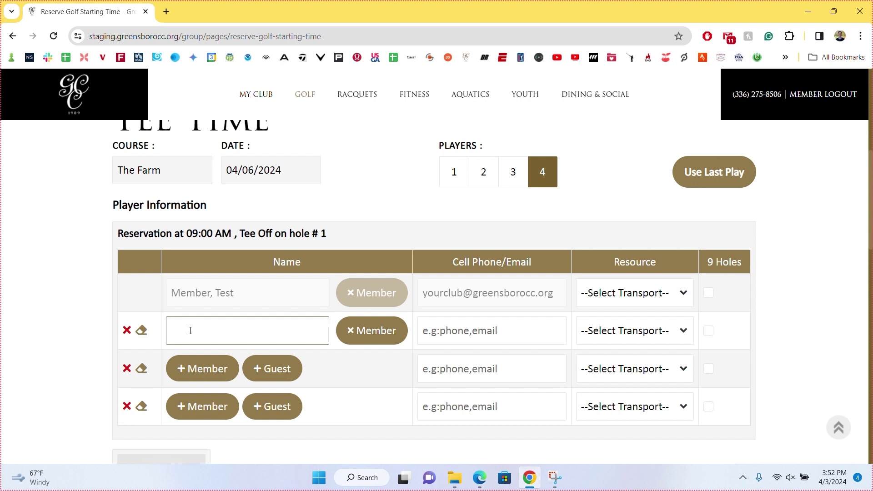
type("corrfe")
key("BackSpace")
key("BackSpace")
type("we")
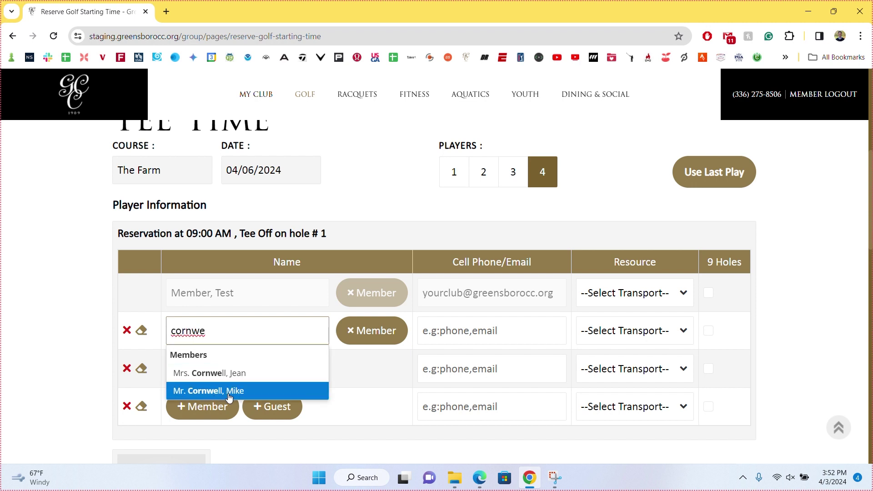
left_click(230, 396)
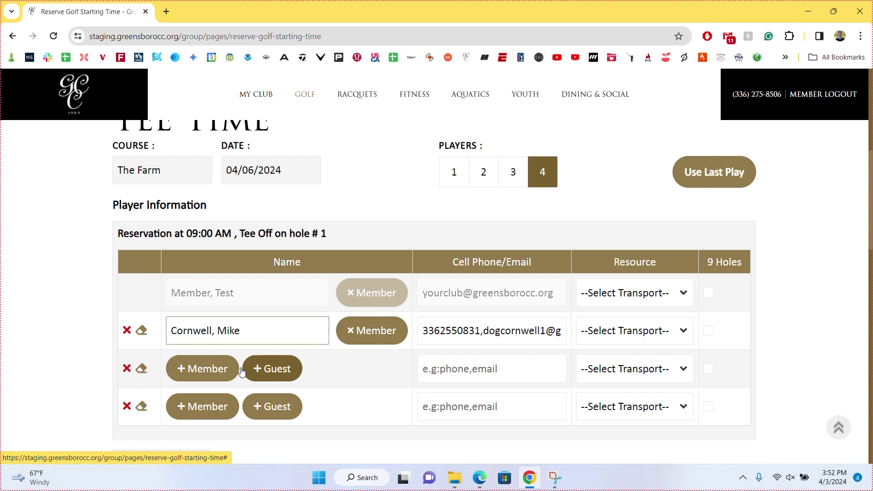
- Add guest 'Santa Clause' as the third player
left_click(288, 369)
type("Sa")
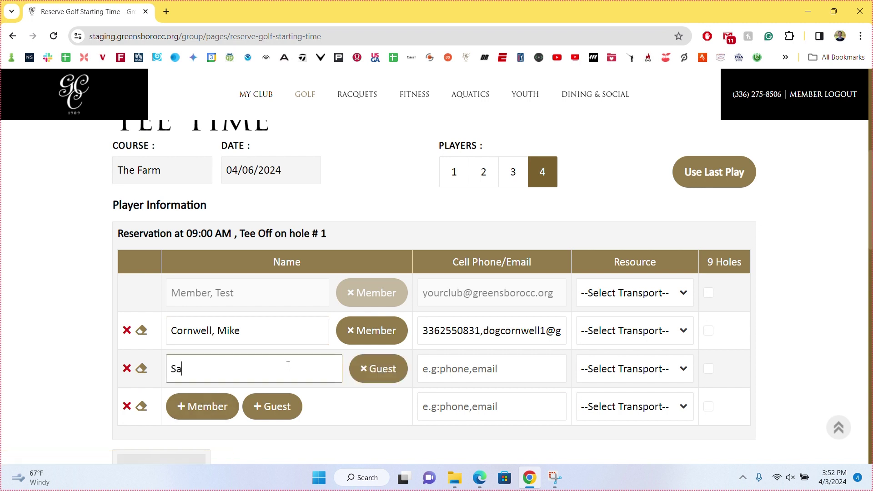
type("nta Clause")
left_click(679, 296)
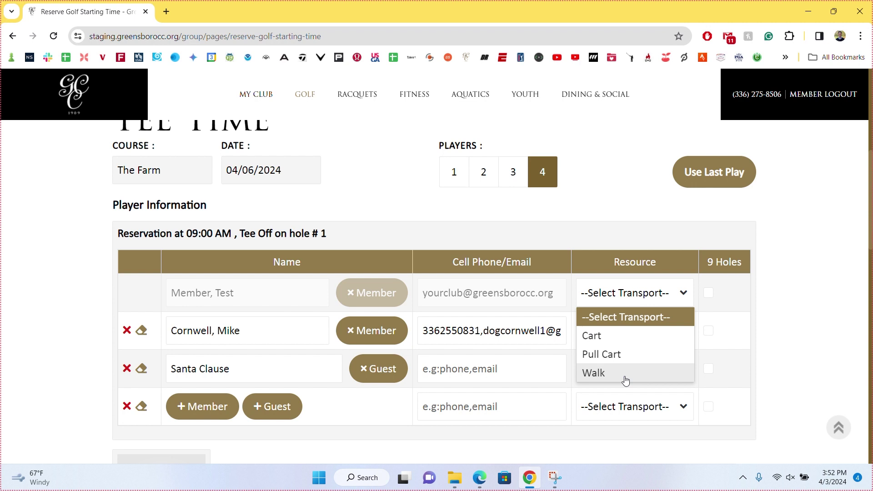
- Set Cart as the transport resource for players one, two and three
left_click(626, 336)
left_click(626, 340)
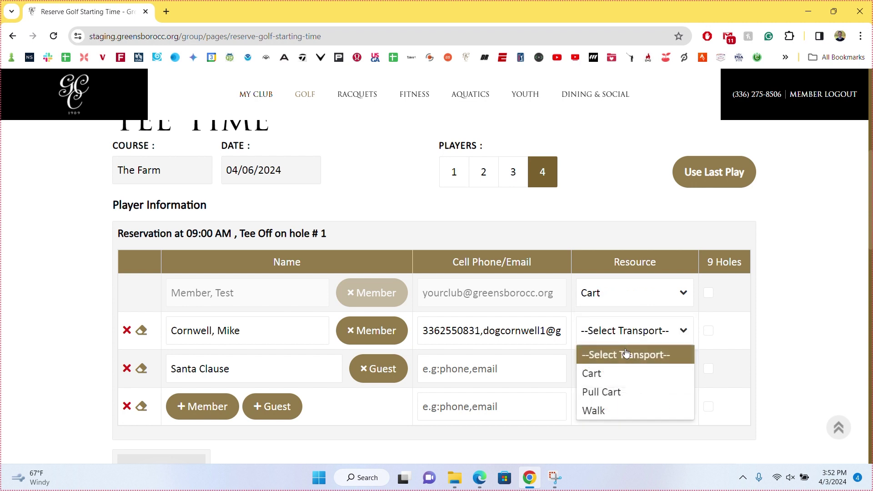
left_click(626, 379)
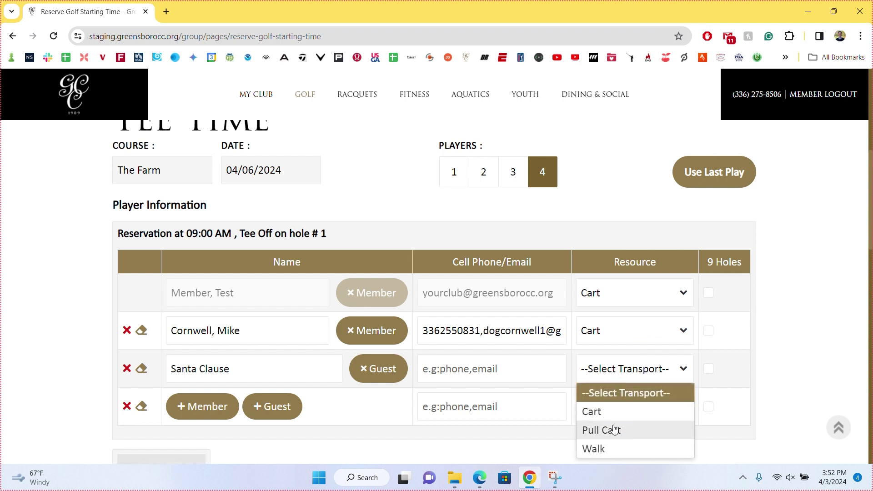
left_click(610, 412)
left_click(540, 395)
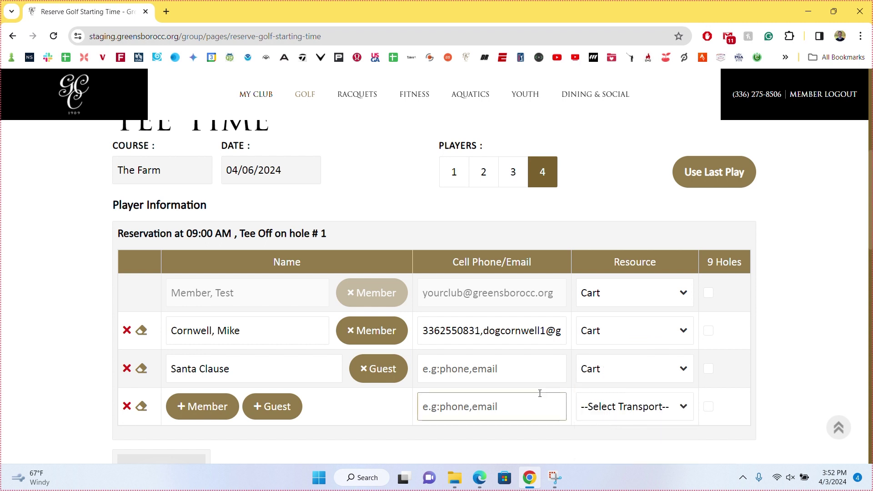
- Enter the member note 'Mr. Clause needs a rental'
scroll(540, 393, "down", 2)
scroll(539, 394, "down", 3)
scroll(540, 394, "down", 2)
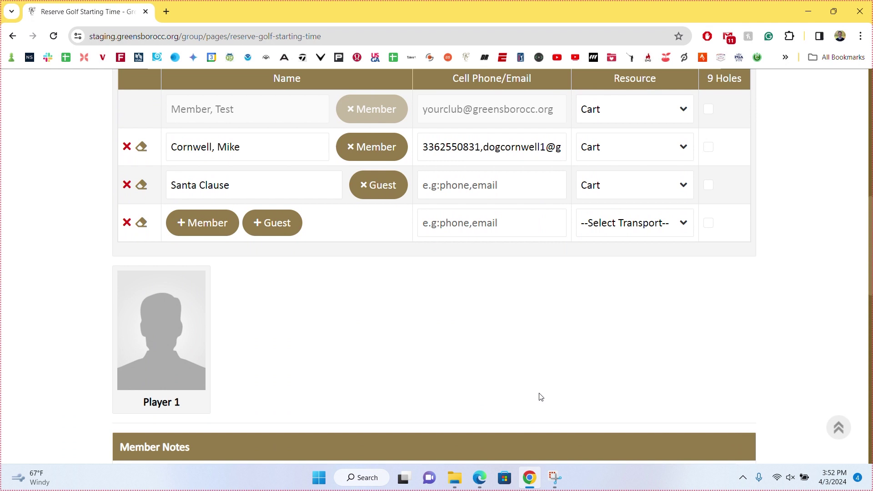
scroll(540, 395, "down", 2)
scroll(540, 392, "down", 1)
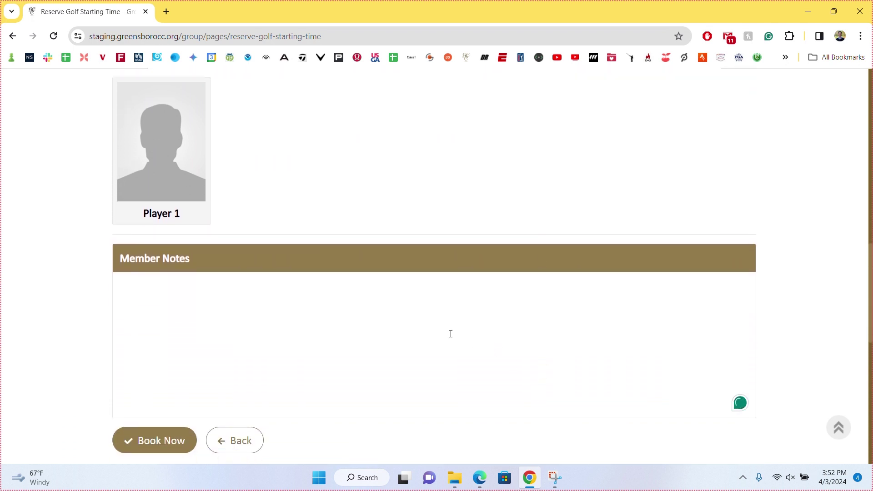
type("Mr. Clause ")
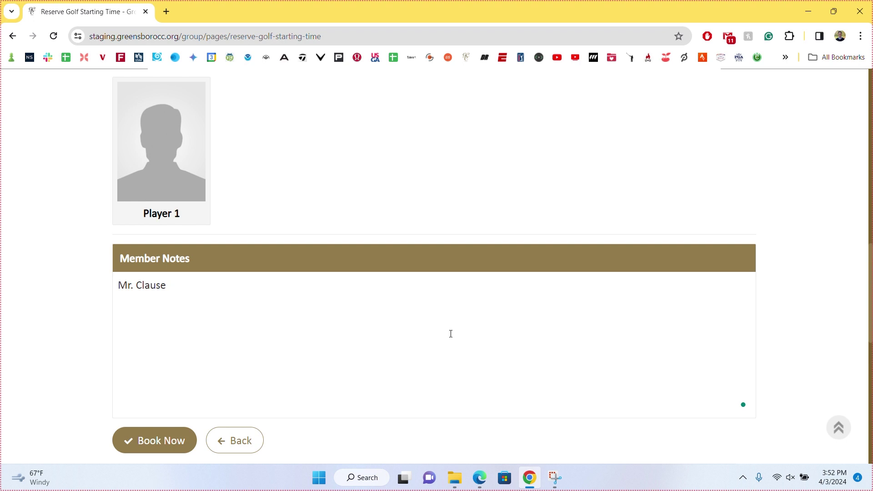
type("needs a rental")
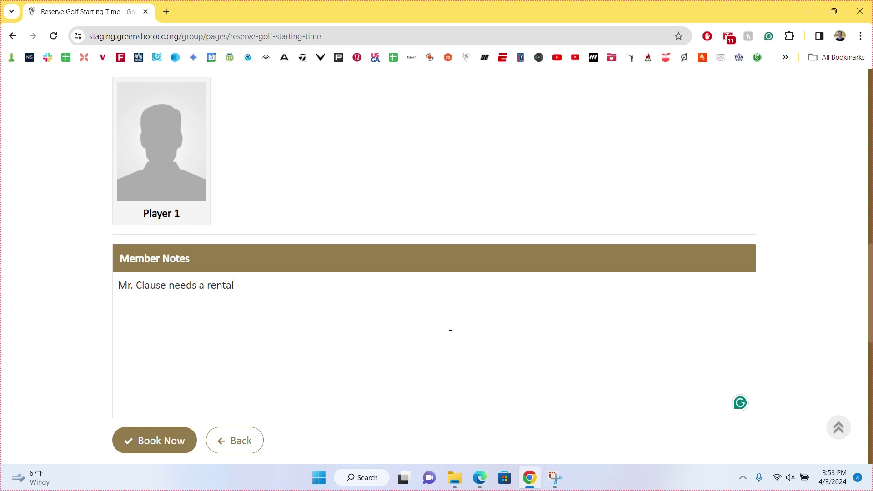
- Book the tee time and review the confirmation for The Farm, 04/06/2024, 09:00 AM
left_click(162, 443)
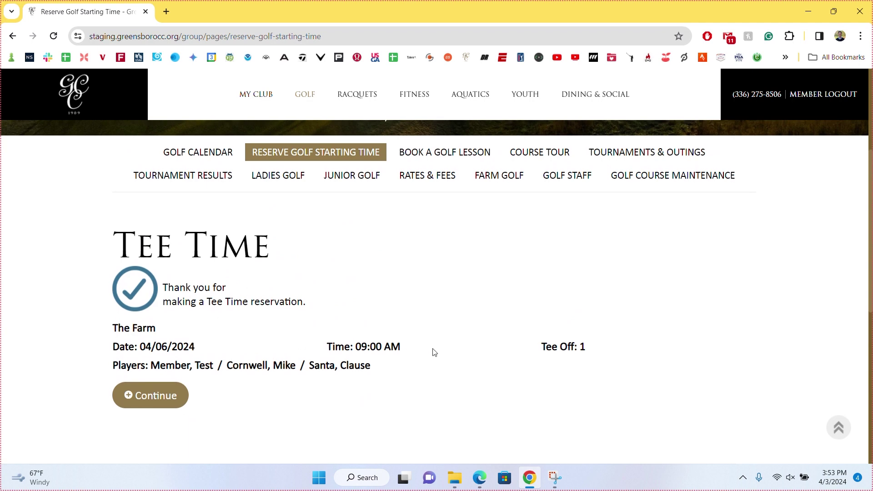
scroll(257, 273, "up", 1)
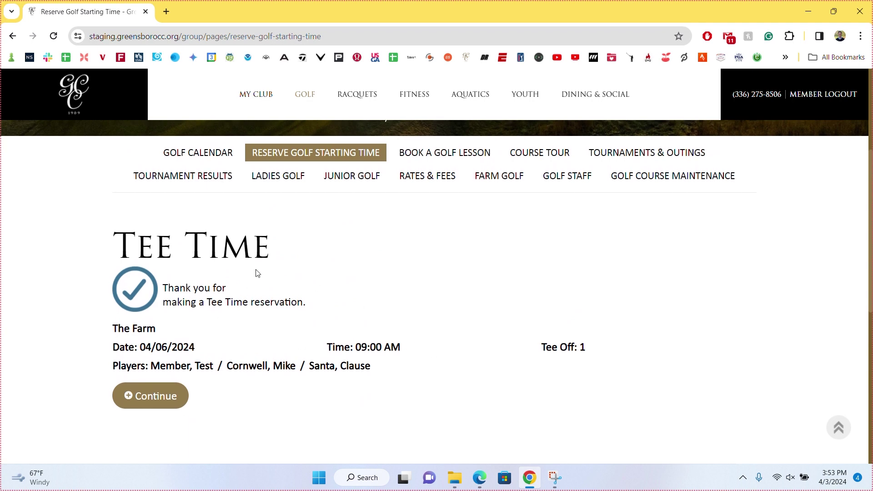
scroll(257, 273, "up", 2)
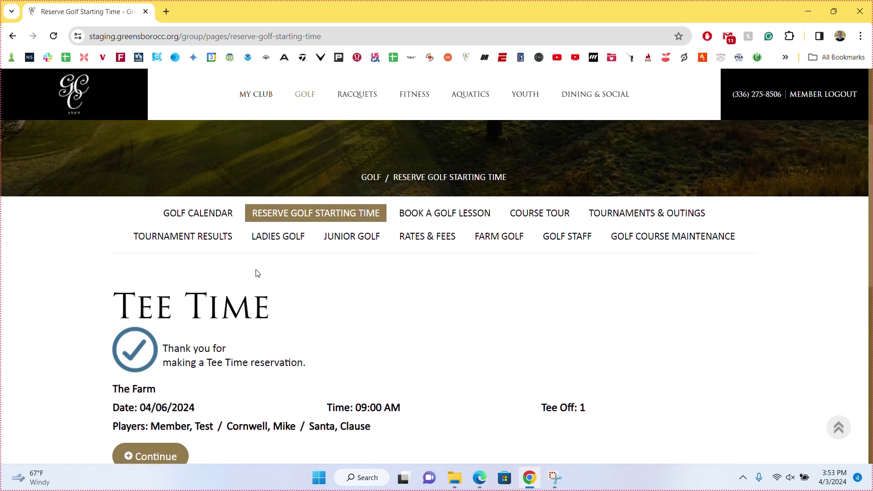
scroll(257, 273, "down", 4)
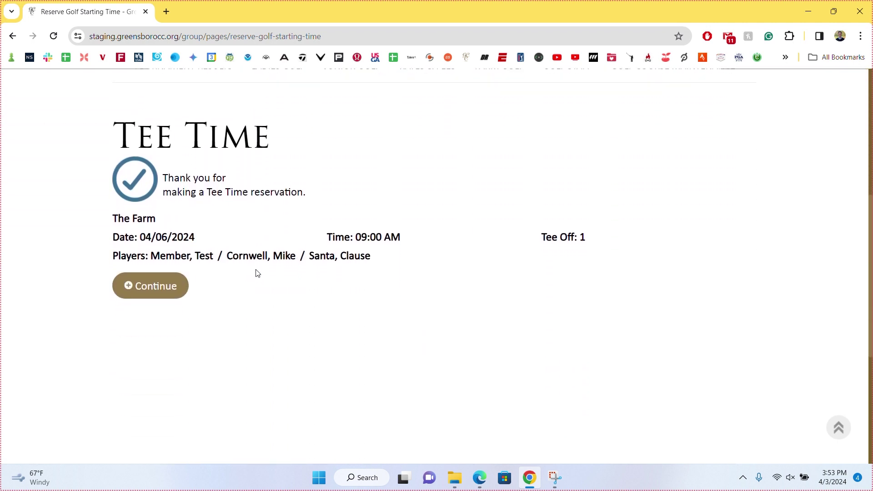